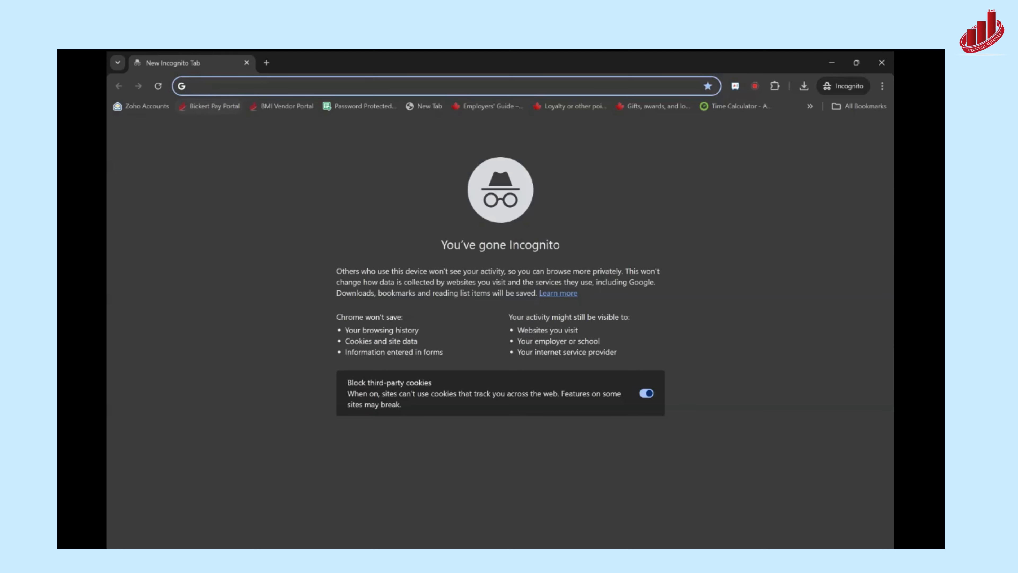
- Search the web for "zoho books login" and open the Zoho account sign-in form
{"action": "type", "text": "zoho"}
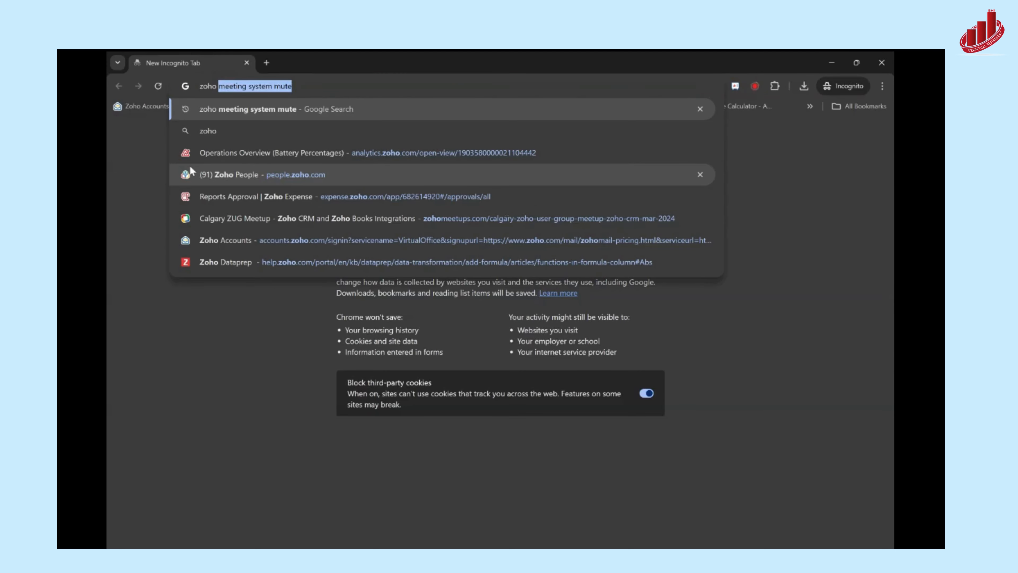
{"action": "type", "text": " books login"}
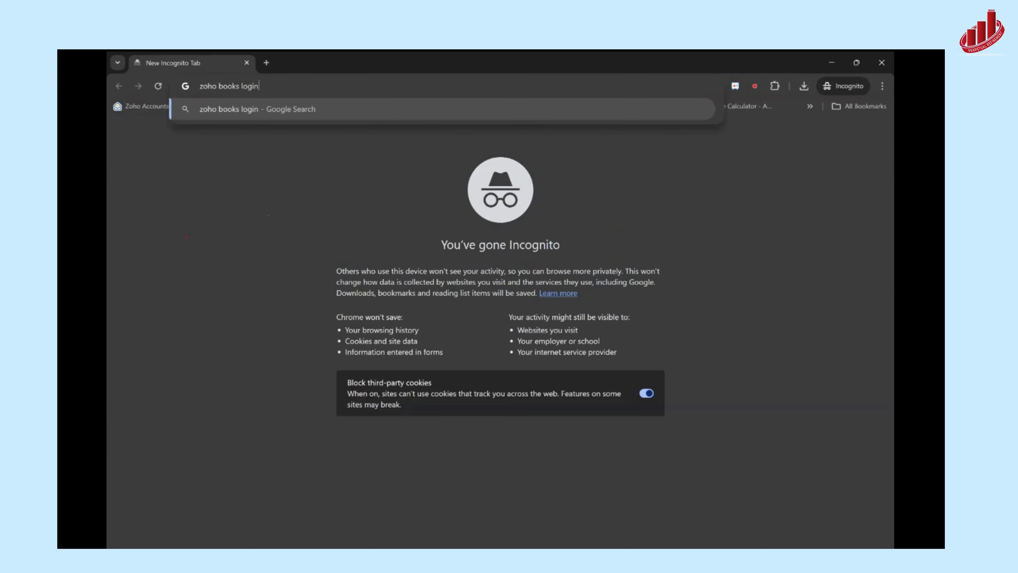
{"action": "key", "text": "Return"}
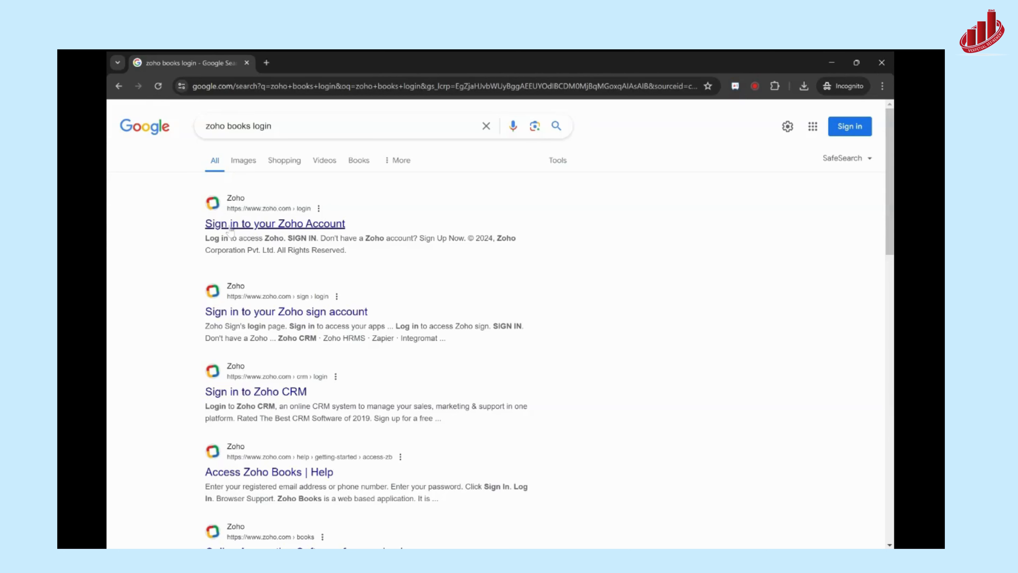
{"action": "left_click", "coordinate": [231, 229]}
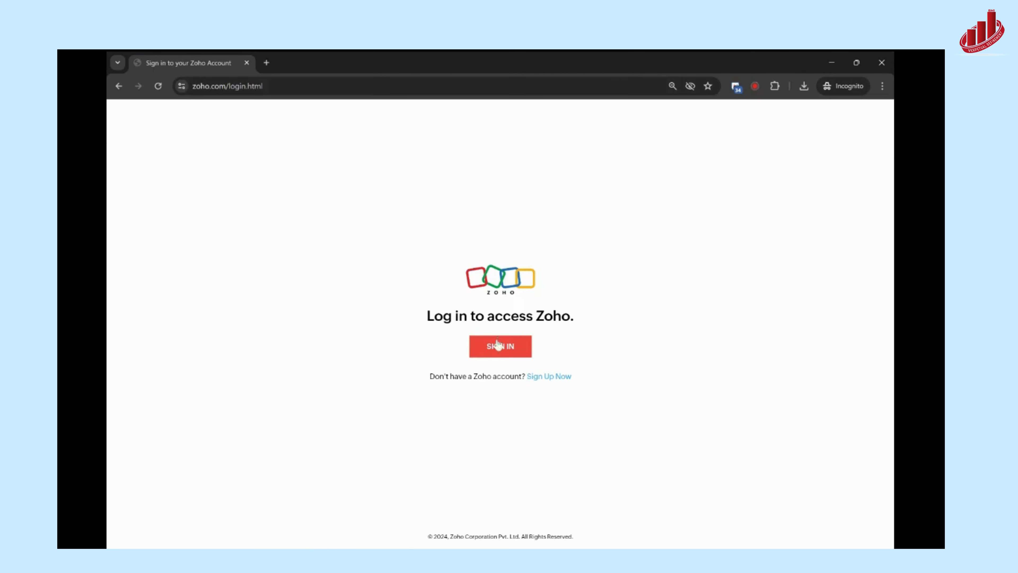
{"action": "left_click", "coordinate": [486, 348]}
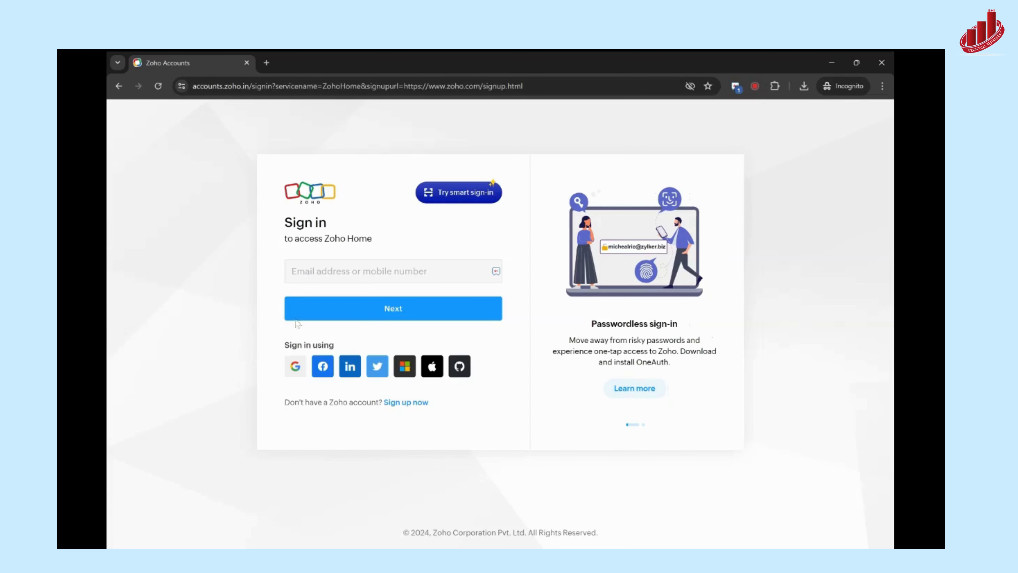
- View the sign-up page for a new Zoho account and return to the sign-in form
{"action": "left_click", "coordinate": [406, 402]}
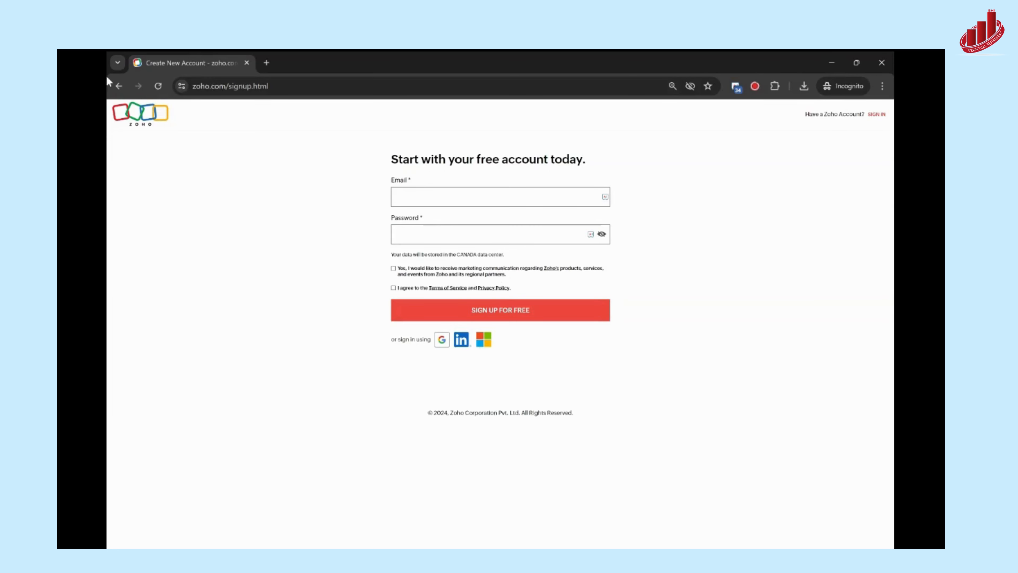
{"action": "left_click", "coordinate": [117, 86]}
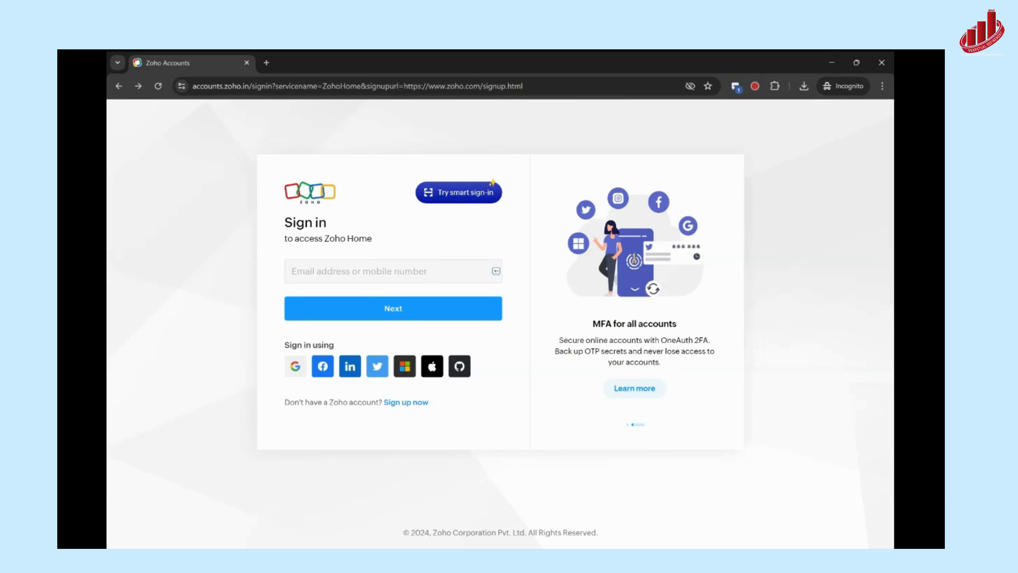
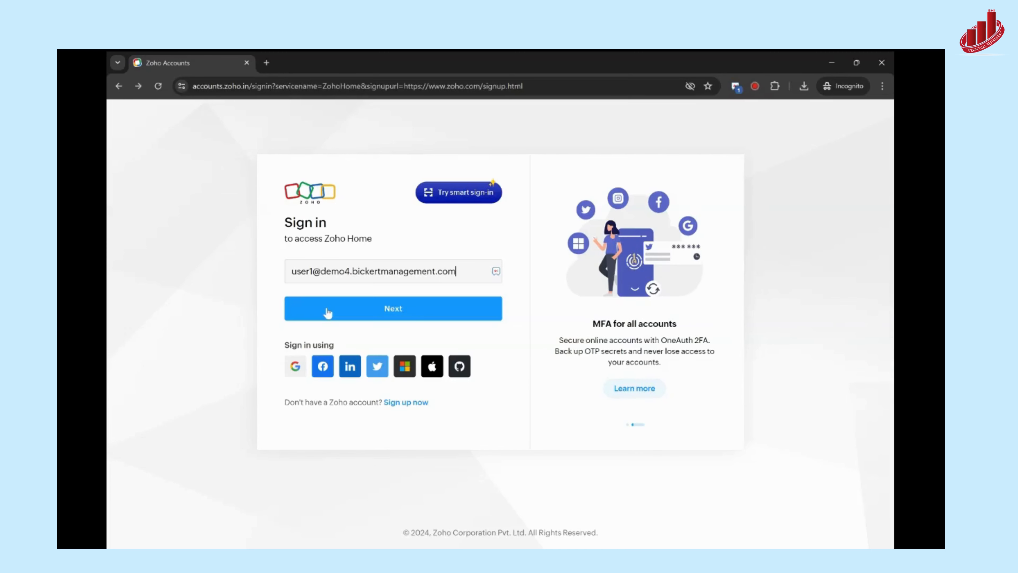
- Enter the account's e-mail address in the sign-in form and continue to the password stage
{"action": "left_click", "coordinate": [328, 312]}
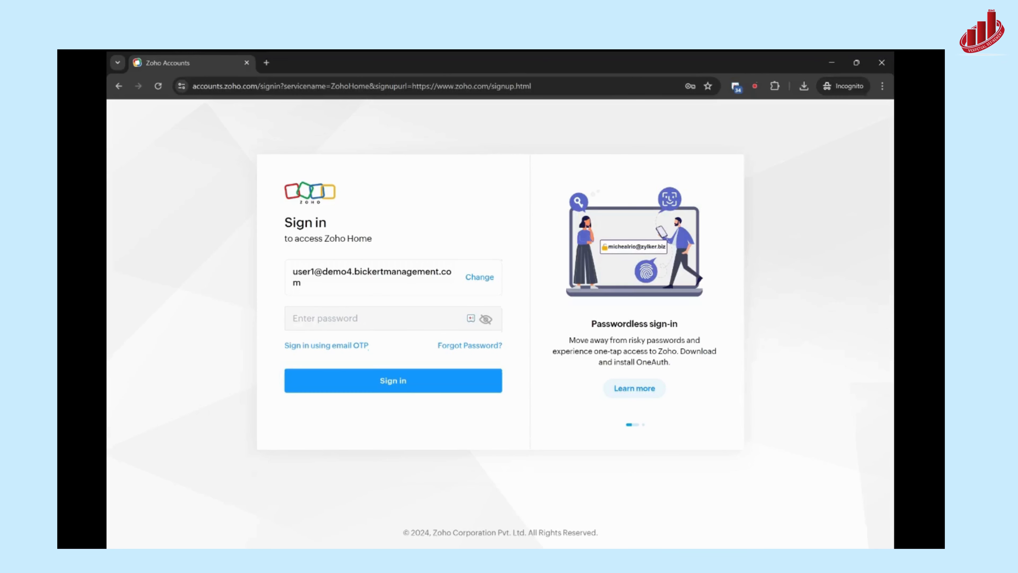
- Fill in the account password from the password manager's saved demo entry and sign in to Zoho
{"action": "left_click", "coordinate": [471, 318]}
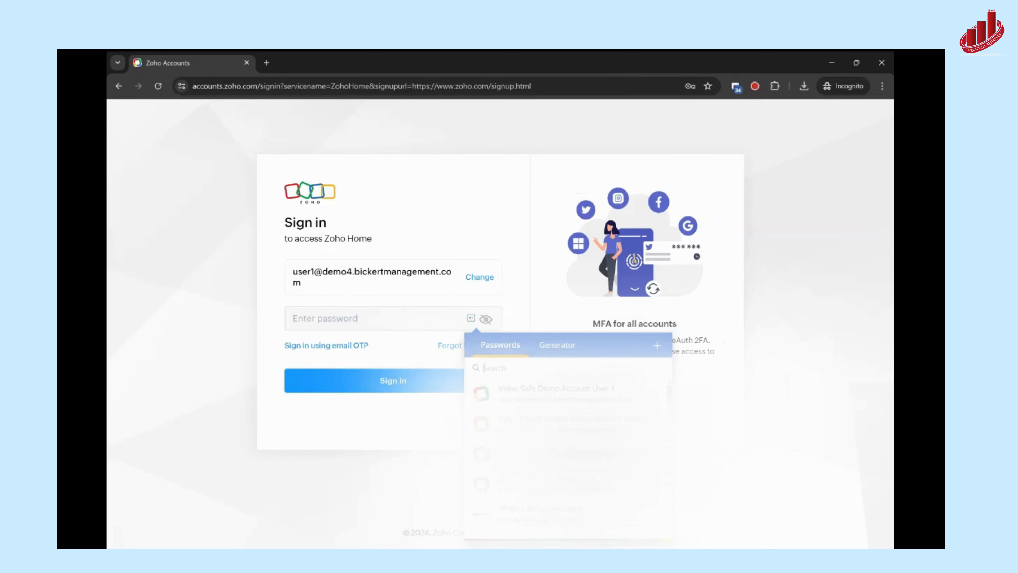
{"action": "type", "text": "demo"}
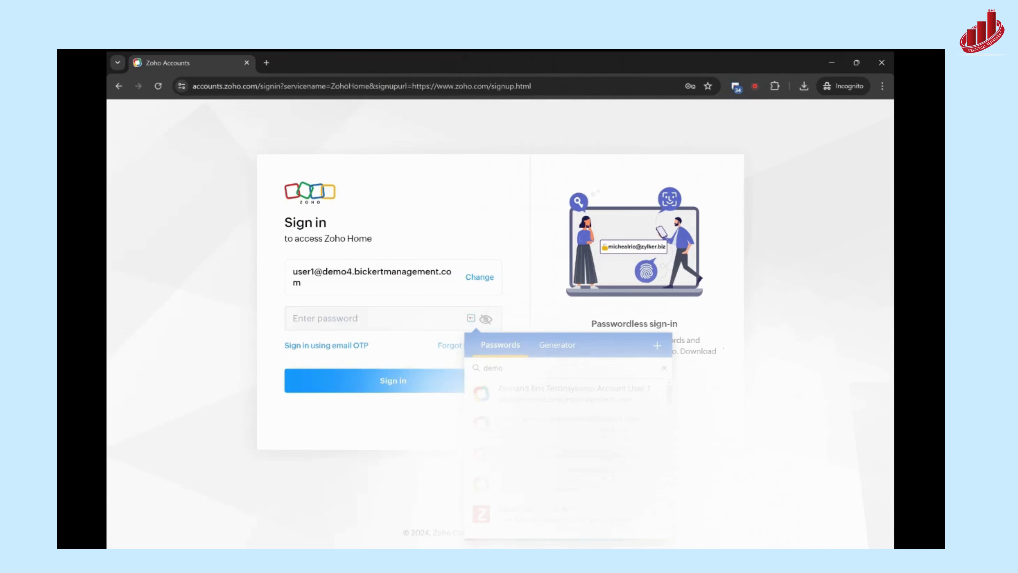
{"action": "left_click", "coordinate": [350, 383]}
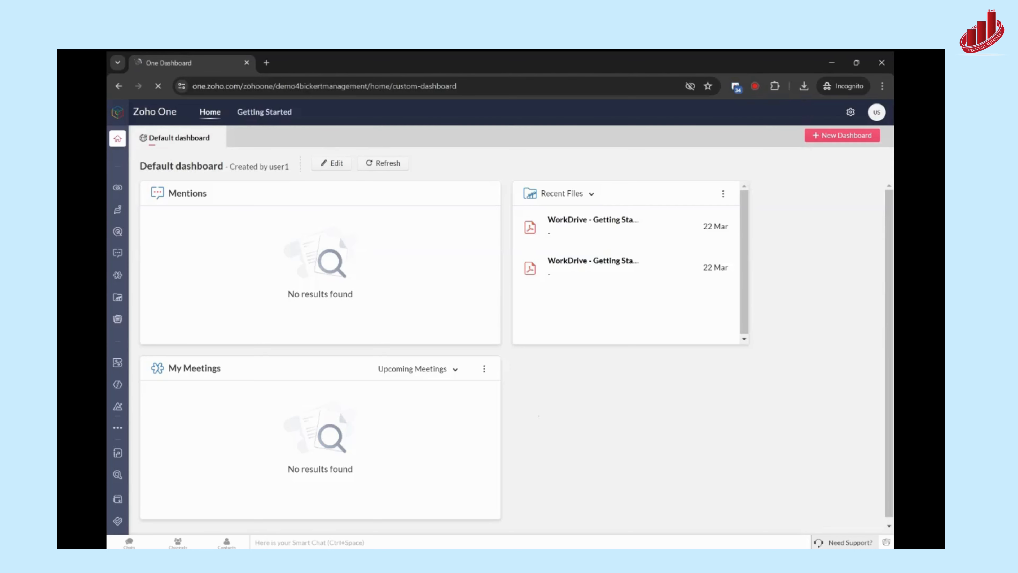
- Open the list of additional Zoho One apps to reach Zoho Books
{"action": "mouse_move", "coordinate": [118, 250]}
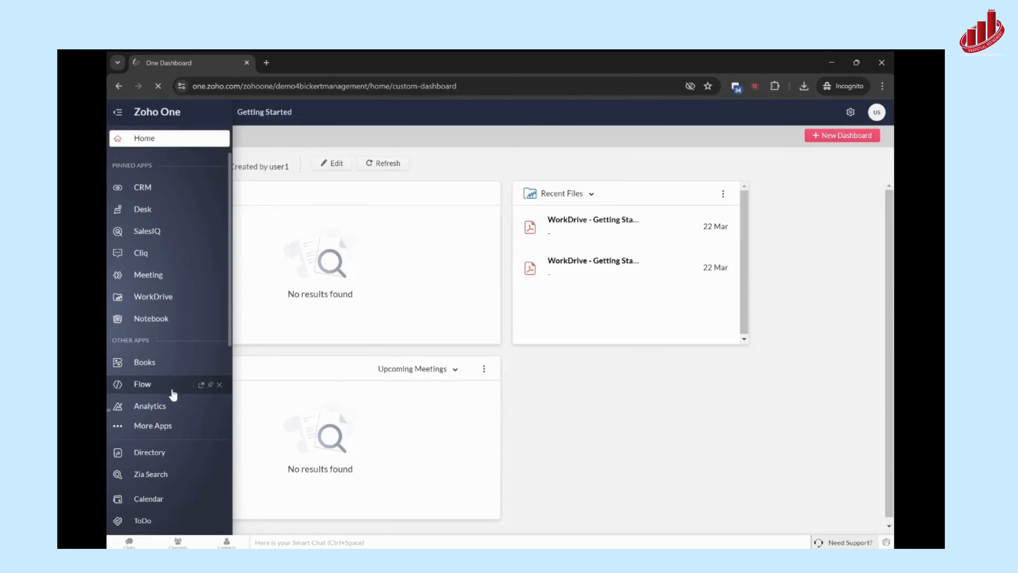
{"action": "left_click", "coordinate": [164, 436]}
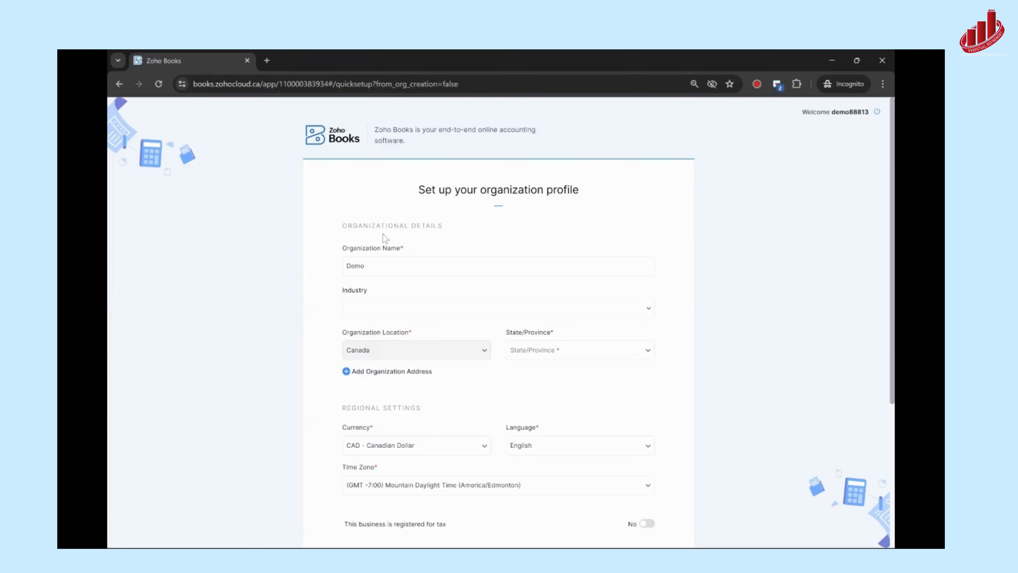
- Set the organization name in the Zoho Books organization profile to "Demo Company"
{"action": "left_click", "coordinate": [369, 260]}
{"action": "left_click_drag", "start_coordinate": [388, 265], "coordinate": [221, 280]}
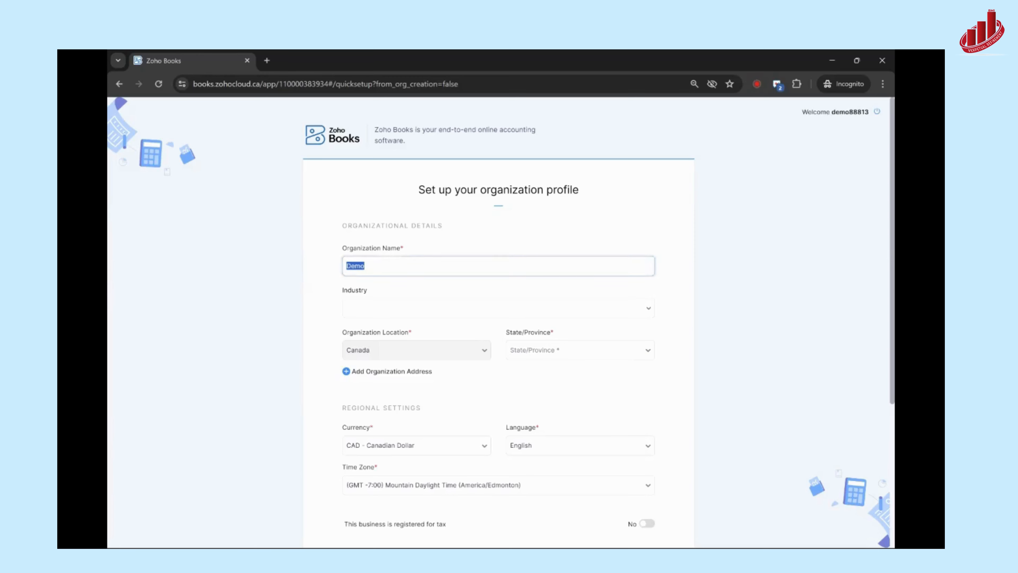
{"action": "key", "text": "Right"}
{"action": "type", "text": "Company"}
{"action": "left_click", "coordinate": [256, 272]}
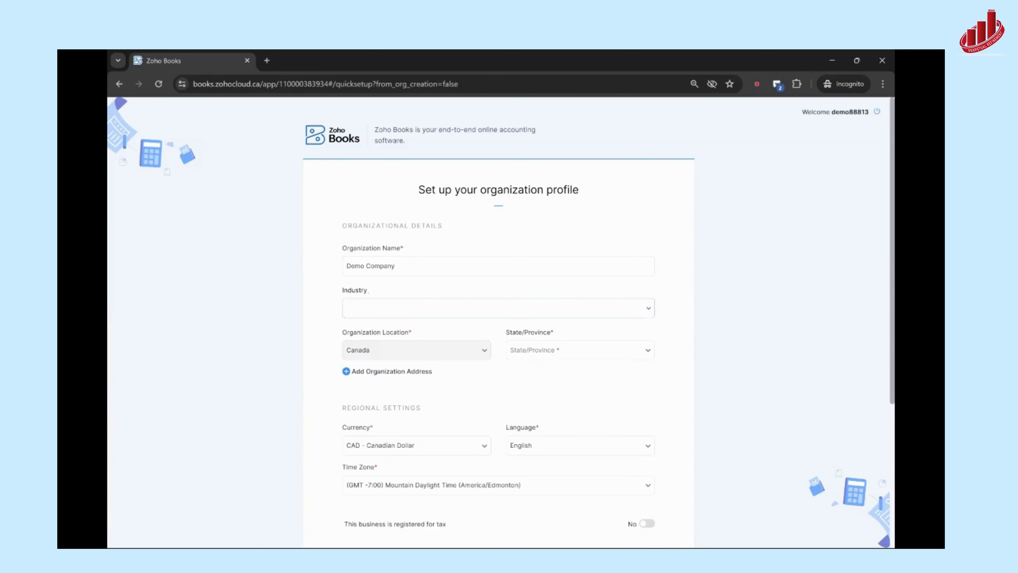
- Set the organization's industry to Services and its province to Alberta (AB)
{"action": "left_click", "coordinate": [441, 308]}
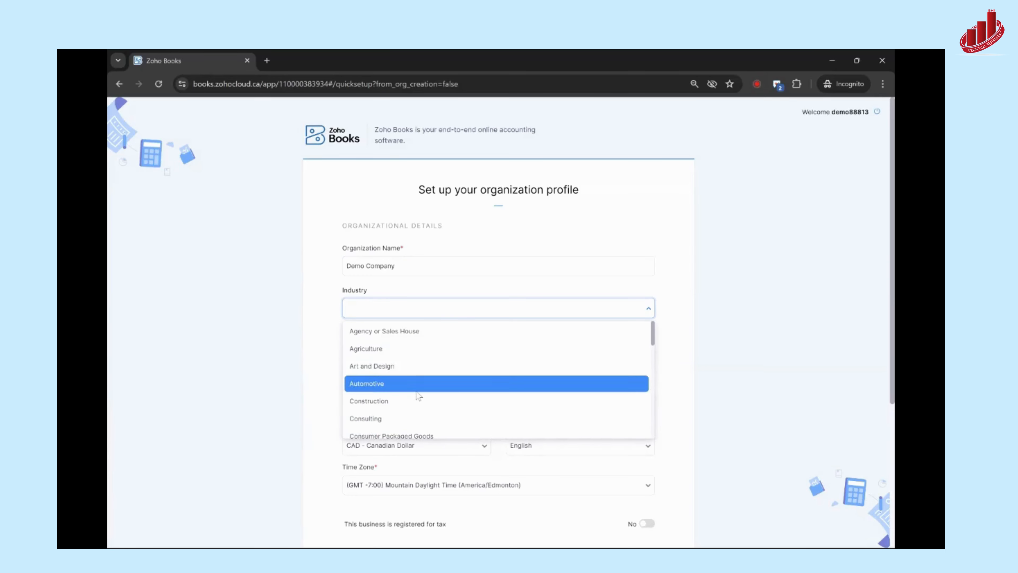
{"action": "scroll", "coordinate": [418, 397], "scroll_direction": "down", "scroll_amount": 5}
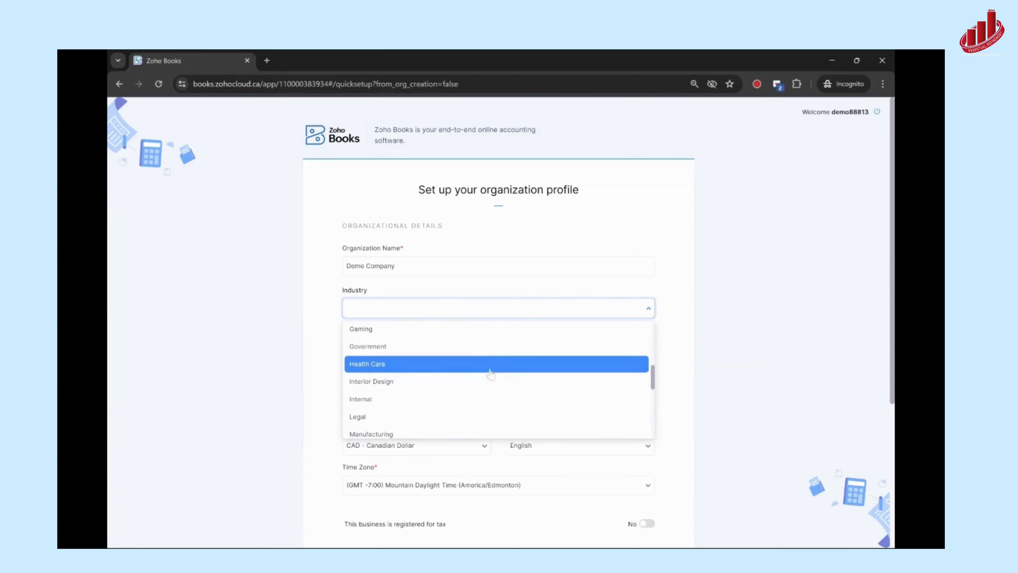
{"action": "scroll", "coordinate": [488, 361], "scroll_direction": "down", "scroll_amount": 4}
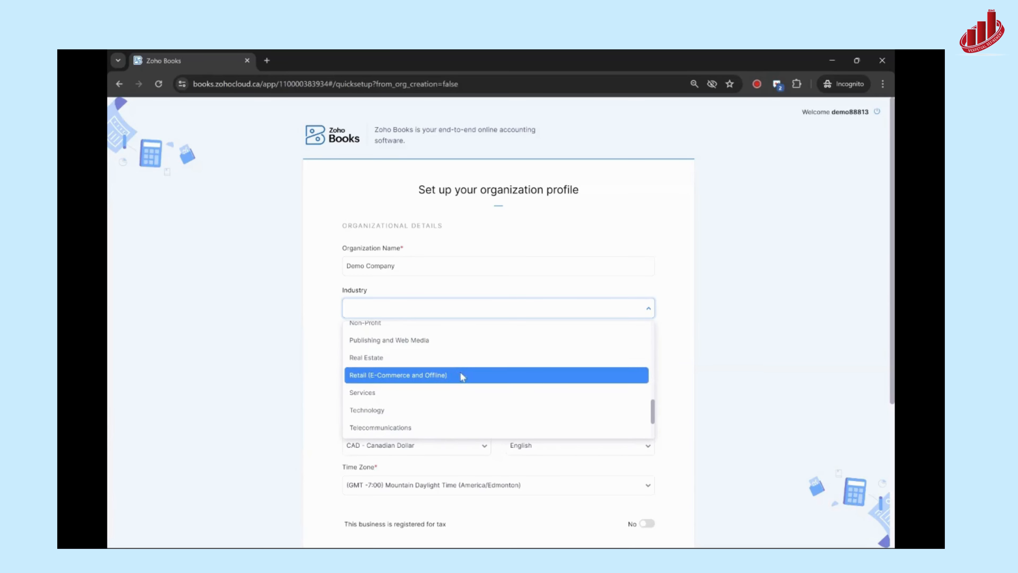
{"action": "left_click", "coordinate": [361, 394]}
{"action": "scroll", "coordinate": [344, 319], "scroll_direction": "down", "scroll_amount": 3}
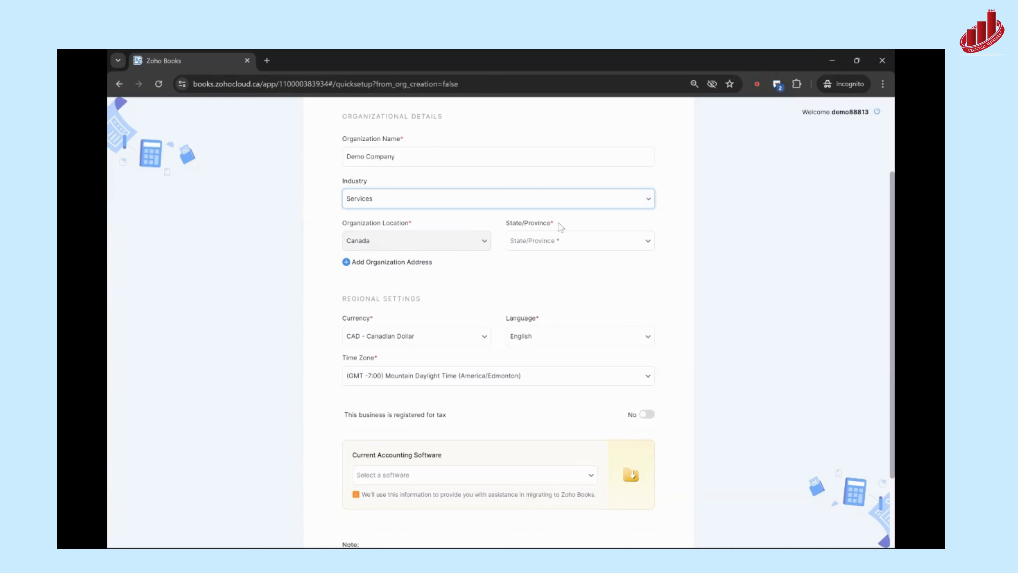
{"action": "left_click", "coordinate": [566, 241]}
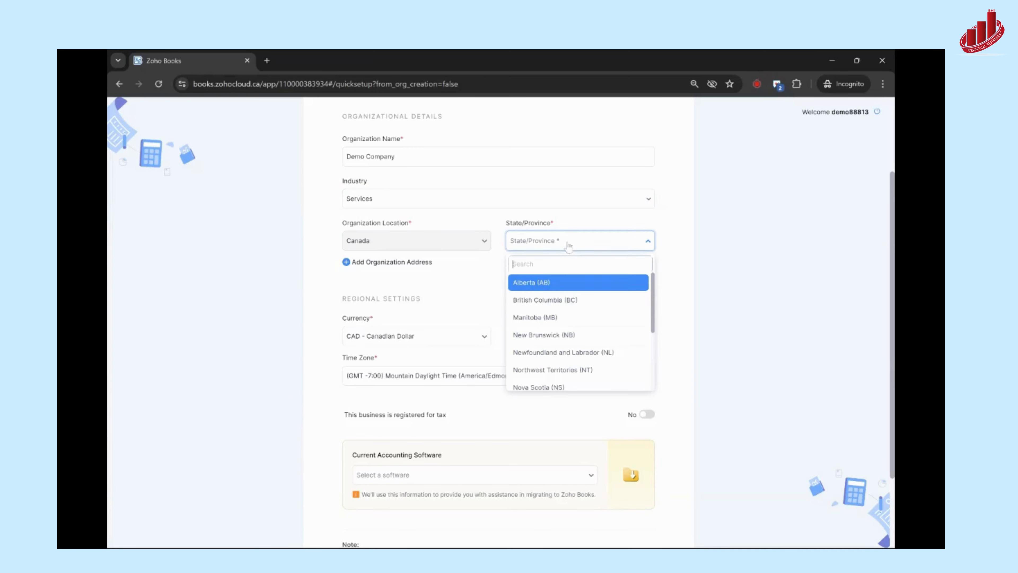
{"action": "left_click", "coordinate": [538, 285]}
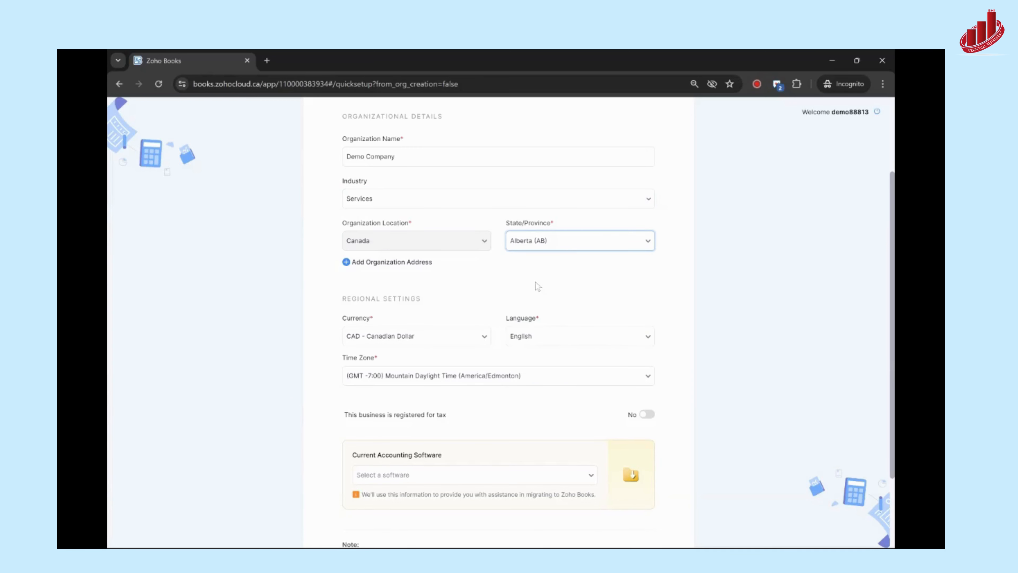
- Add an organization address and fill in its first street line, leaving the second street line empty
{"action": "left_click", "coordinate": [347, 267]}
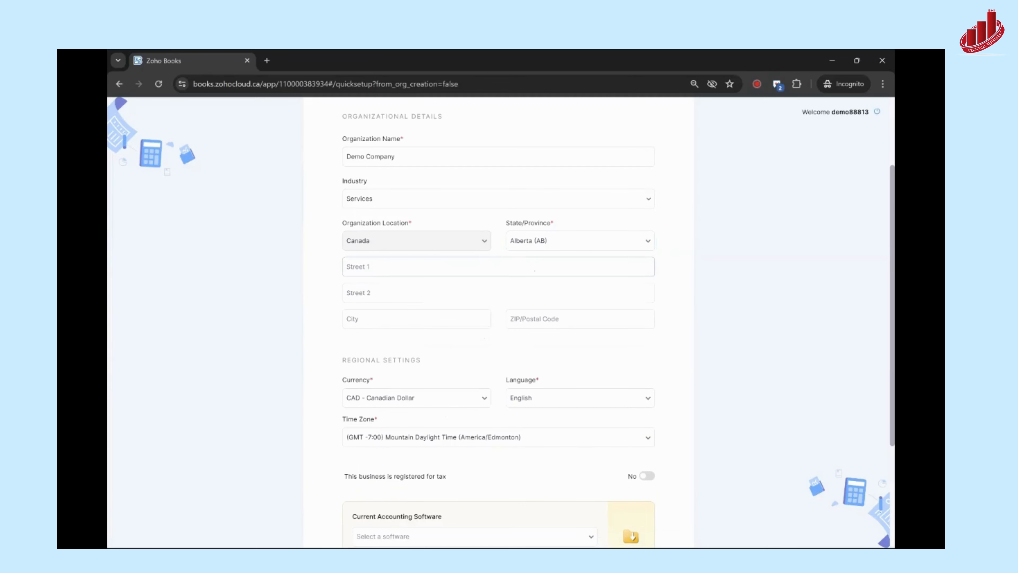
{"action": "left_click", "coordinate": [385, 272]}
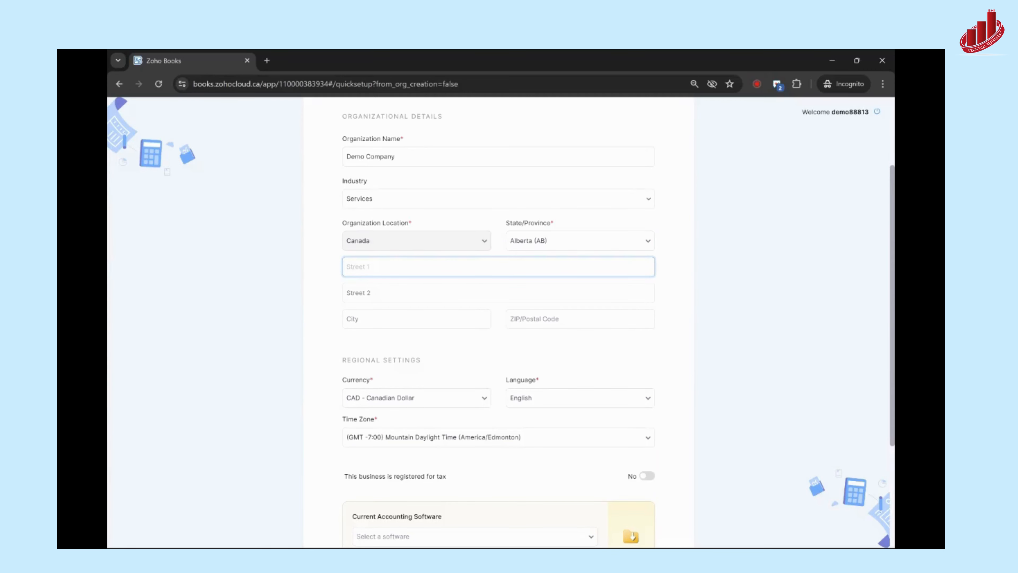
{"action": "type", "text": "12345 Demo Street"}
{"action": "key", "text": "Tab"}
{"action": "key", "text": "Tab"}
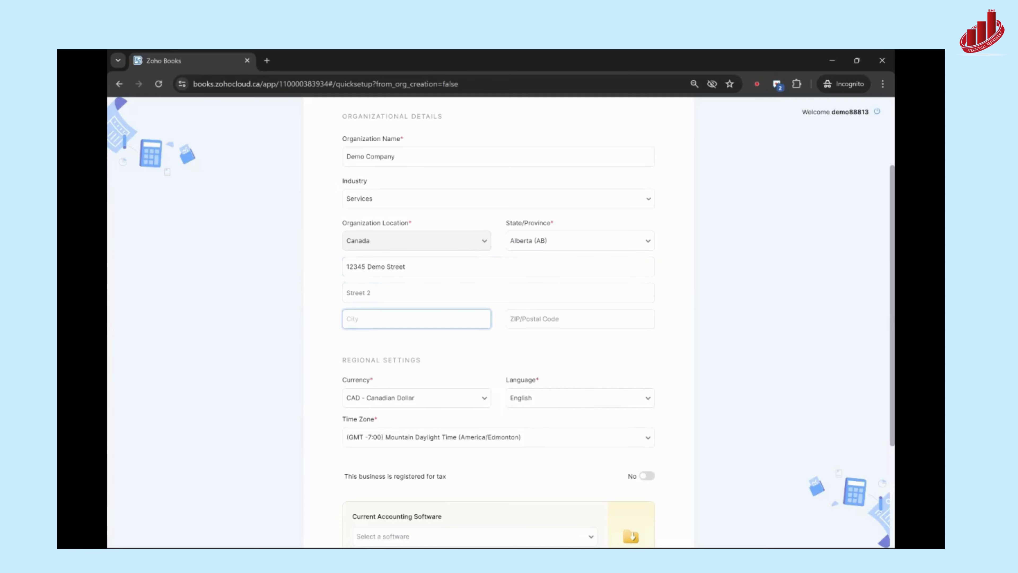
- Fill in the city and postal code of the organization address
{"action": "type", "text": "City"}
{"action": "key", "text": "Tab"}
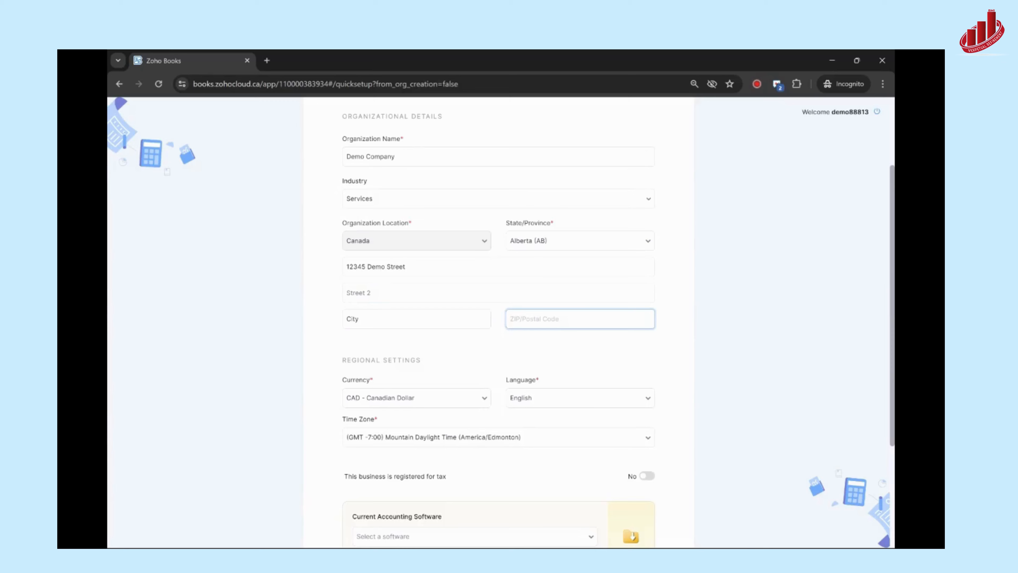
{"action": "type", "text": "111111"}
- Examine the currencies available in the regional settings, keeping CAD - Canadian Dollar selected
{"action": "scroll", "coordinate": [338, 358], "scroll_direction": "down", "scroll_amount": 3}
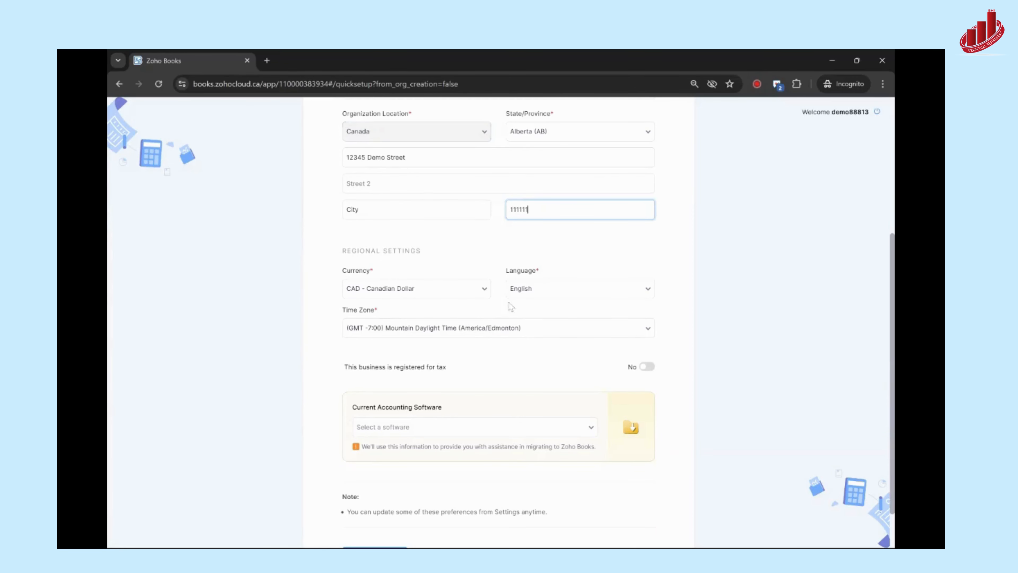
{"action": "left_click", "coordinate": [475, 293]}
{"action": "left_click", "coordinate": [470, 294]}
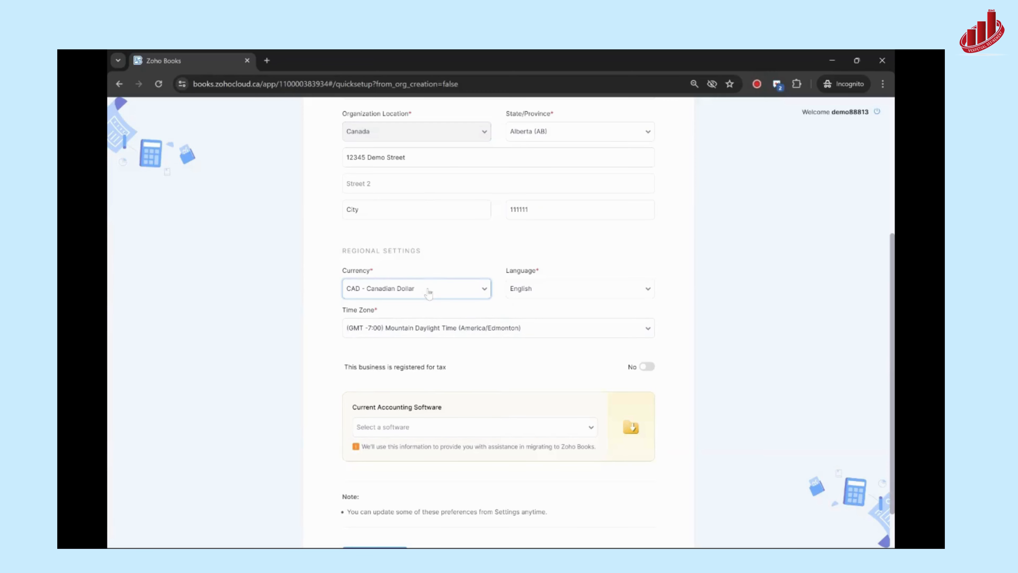
{"action": "left_click", "coordinate": [479, 293]}
{"action": "scroll", "coordinate": [421, 385], "scroll_direction": "down", "scroll_amount": 5}
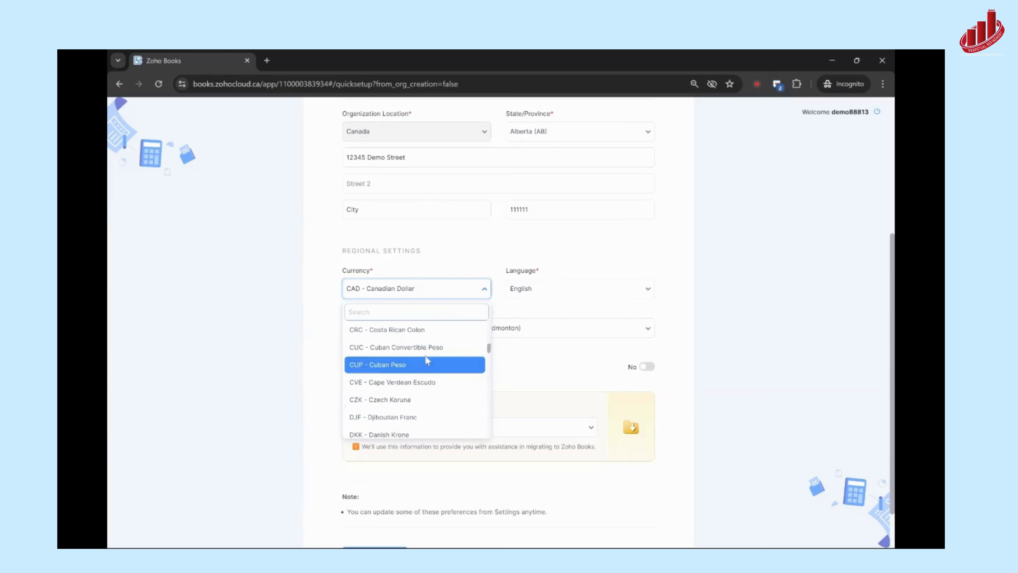
{"action": "left_click", "coordinate": [502, 263]}
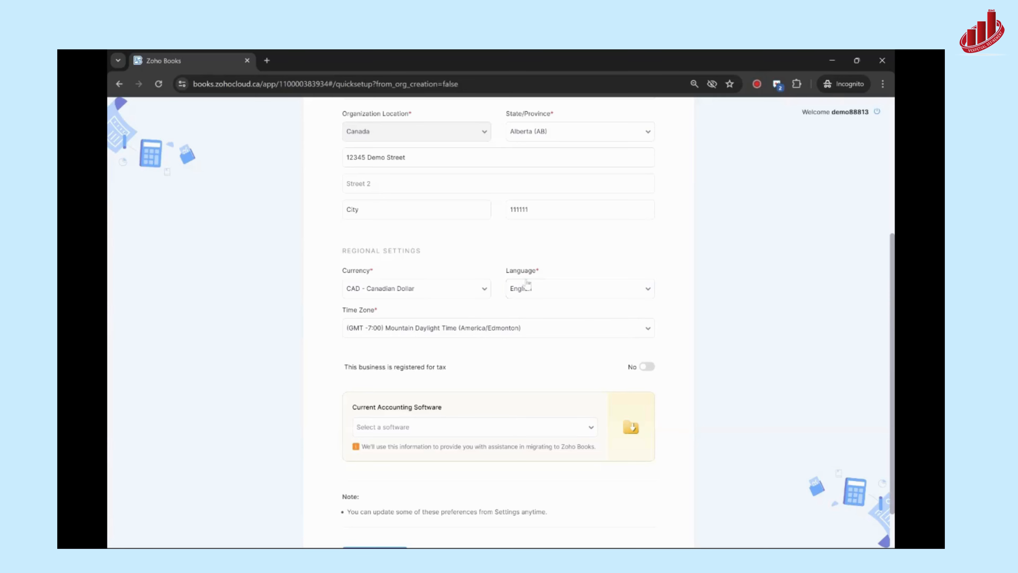
- Mark the business as registered for tax and set the current accounting software to Quickbooks Online
{"action": "scroll", "coordinate": [525, 286], "scroll_direction": "down", "scroll_amount": 2}
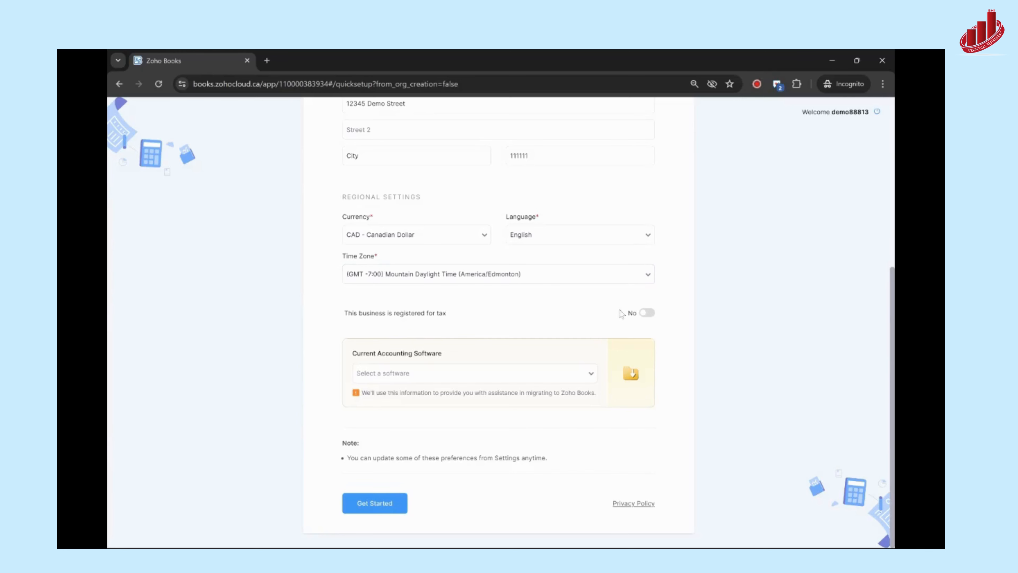
{"action": "left_click", "coordinate": [646, 314]}
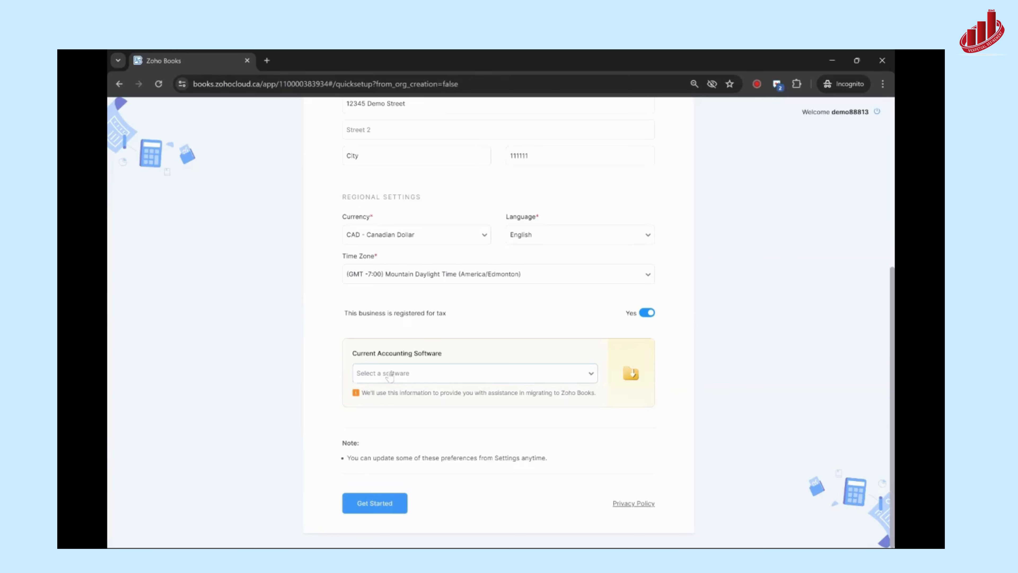
{"action": "left_click", "coordinate": [430, 376]}
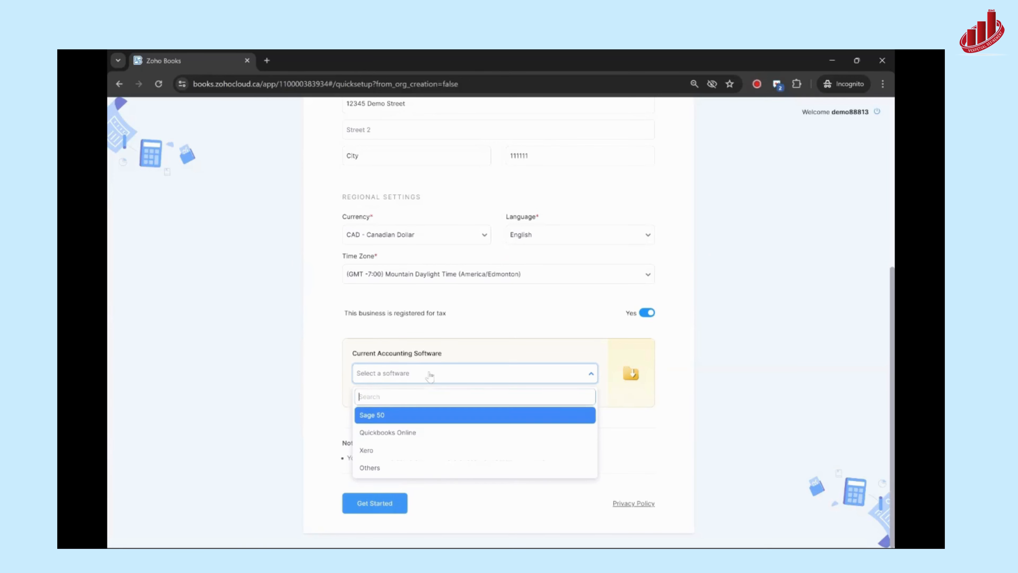
{"action": "left_click", "coordinate": [419, 440]}
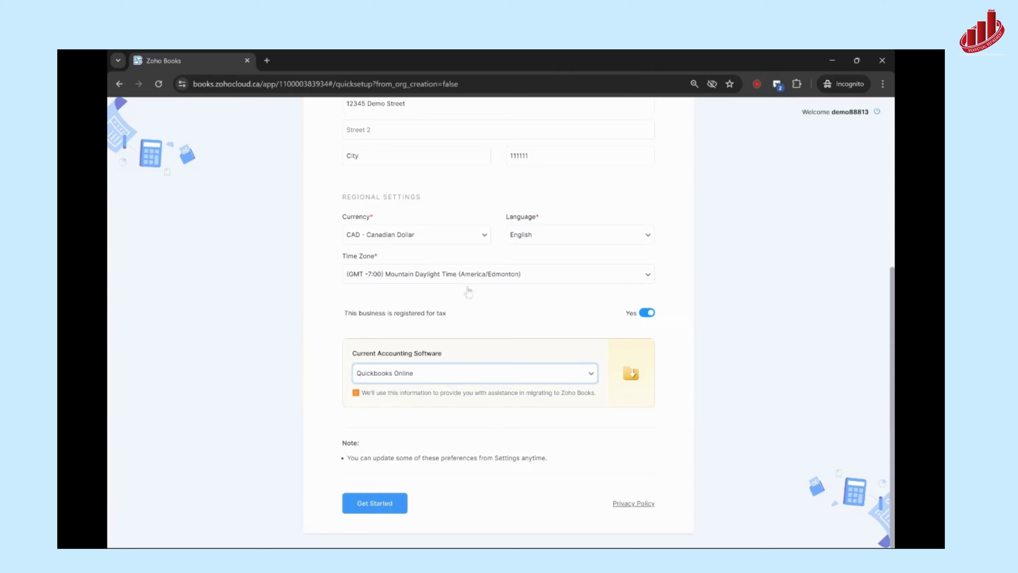
- Review the completed organization profile and submit it to get started with Zoho Books
{"action": "scroll", "coordinate": [467, 291], "scroll_direction": "up", "scroll_amount": 7}
{"action": "scroll", "coordinate": [658, 349], "scroll_direction": "down", "scroll_amount": 5}
{"action": "left_click", "coordinate": [366, 507]}
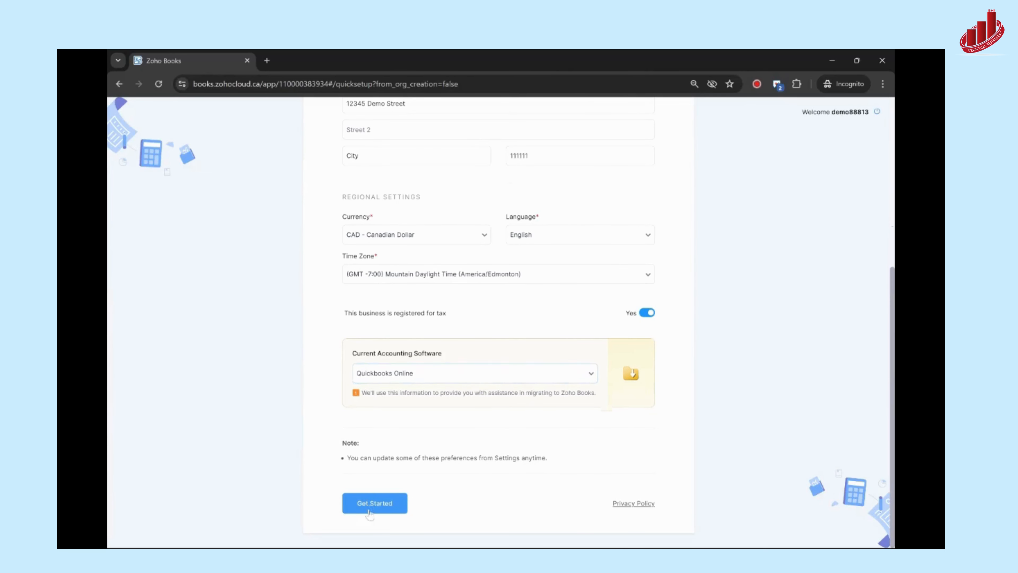